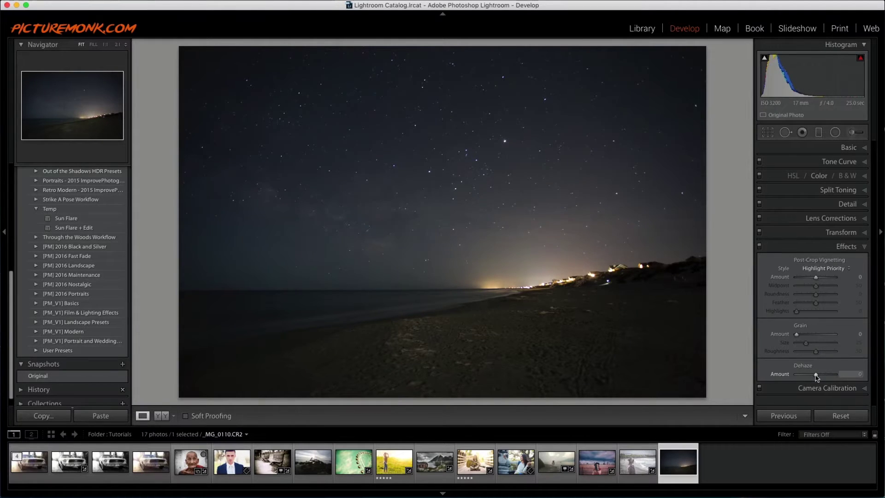
# Raise the night beach photo's Dehaze to +70 and show it side by side with the original.
pyautogui.moveTo(817, 377); pyautogui.dragTo(827, 377)
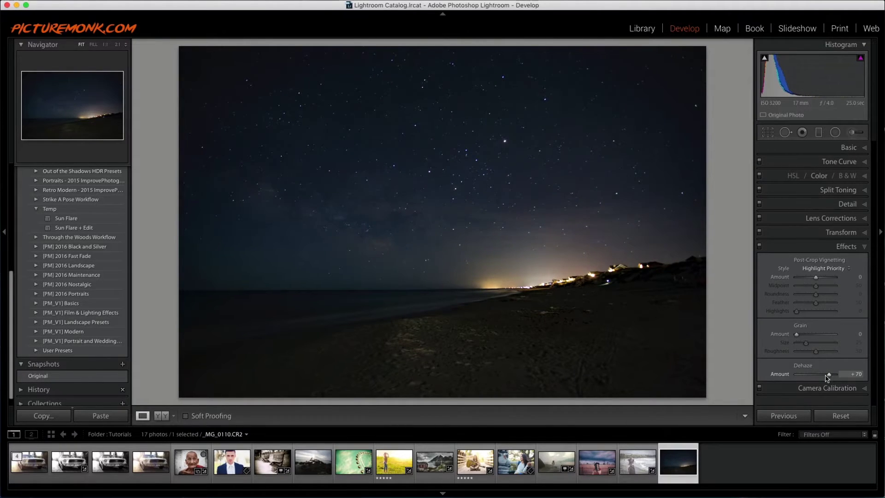
pyautogui.moveTo(827, 377)
pyautogui.mouseDown()
pyautogui.moveTo(846, 376)
pyautogui.moveTo(829, 376)
pyautogui.mouseUp()
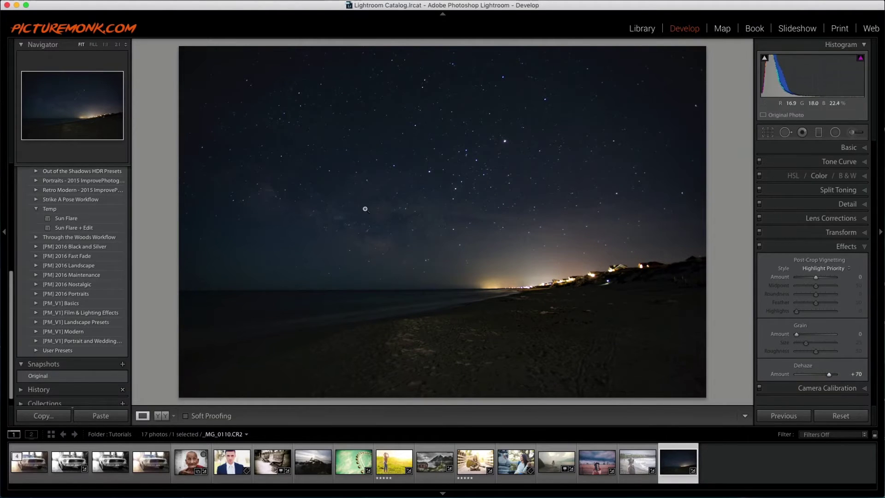
pyautogui.click(159, 416)
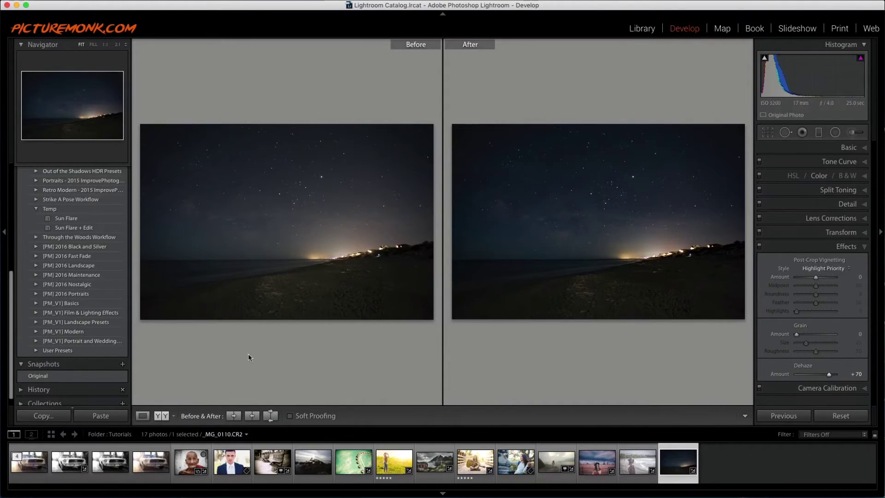
# Set Shadows +20, Whites +22, Blacks -5, Clarity +37, compare, then switch to _MG_8760.CR2.
pyautogui.click(142, 416)
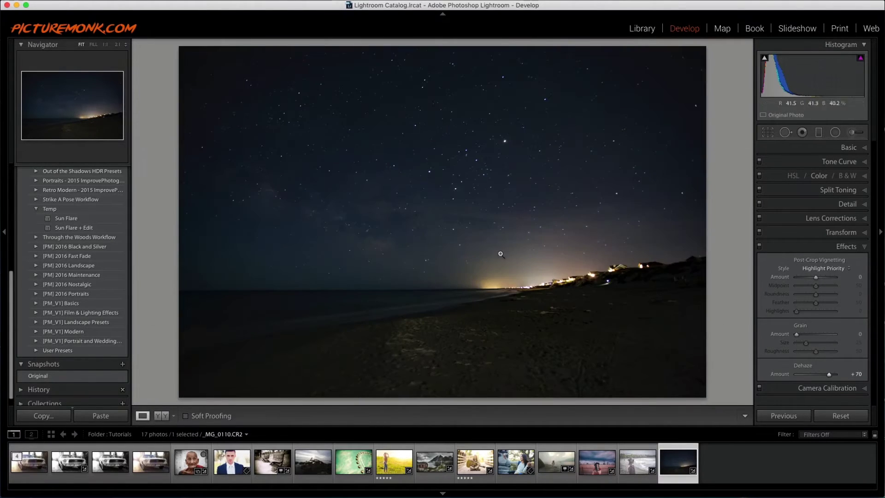
pyautogui.click(846, 147)
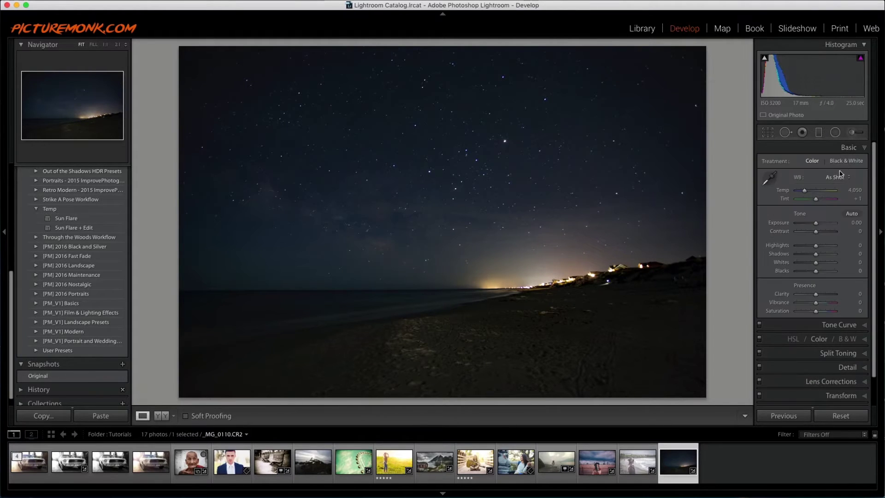
pyautogui.moveTo(816, 263); pyautogui.dragTo(821, 258)
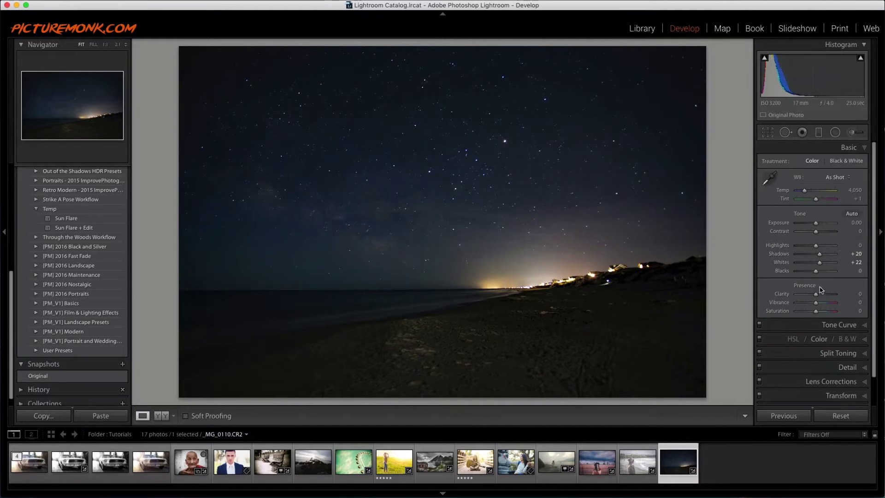
pyautogui.moveTo(816, 294); pyautogui.dragTo(815, 272)
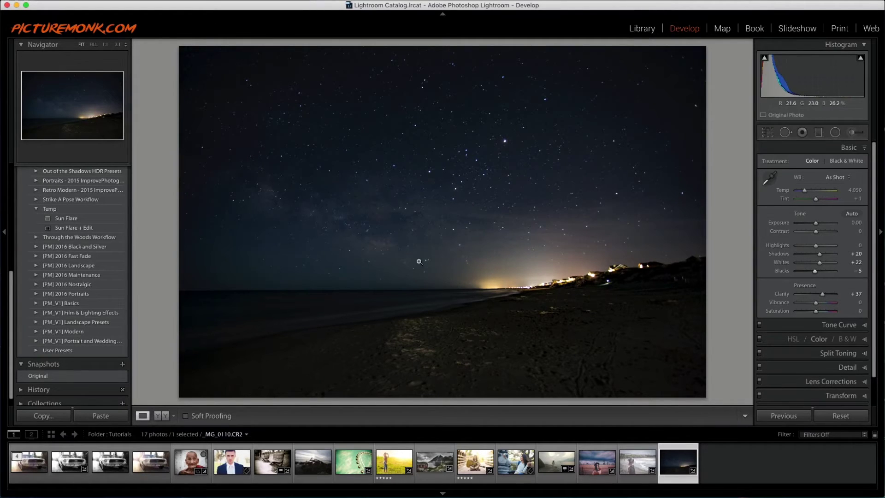
pyautogui.click(168, 417)
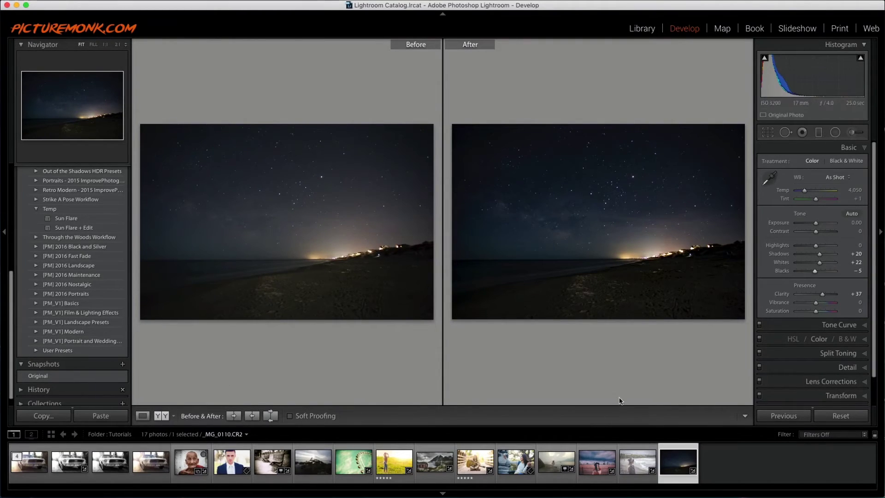
pyautogui.click(313, 461)
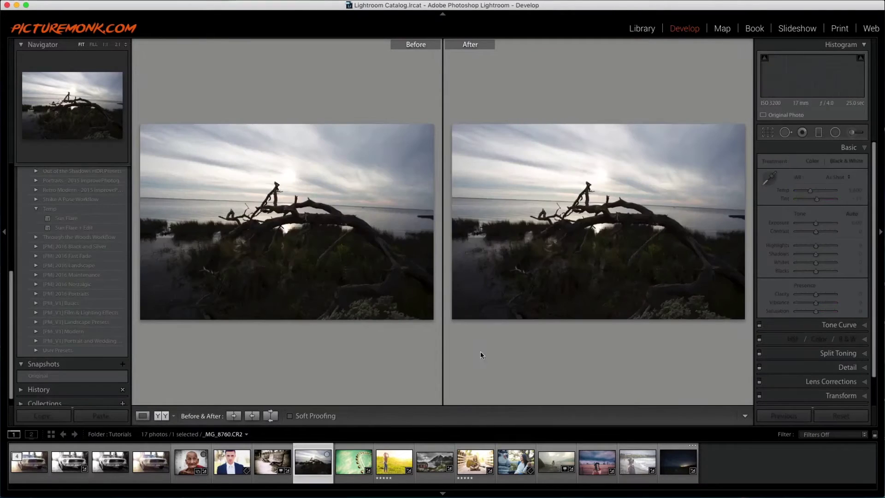
# Add a graduated filter with exposure reset, running from the sky down to the tree.
pyautogui.click(142, 416)
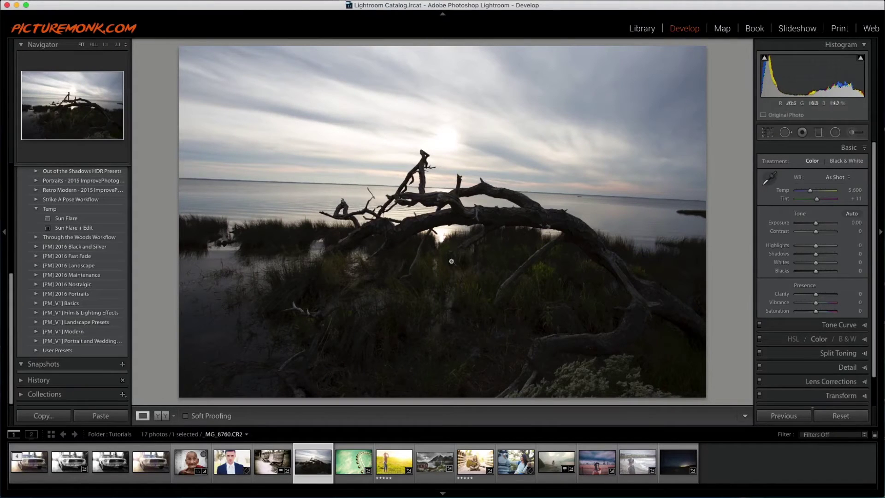
pyautogui.click(818, 134)
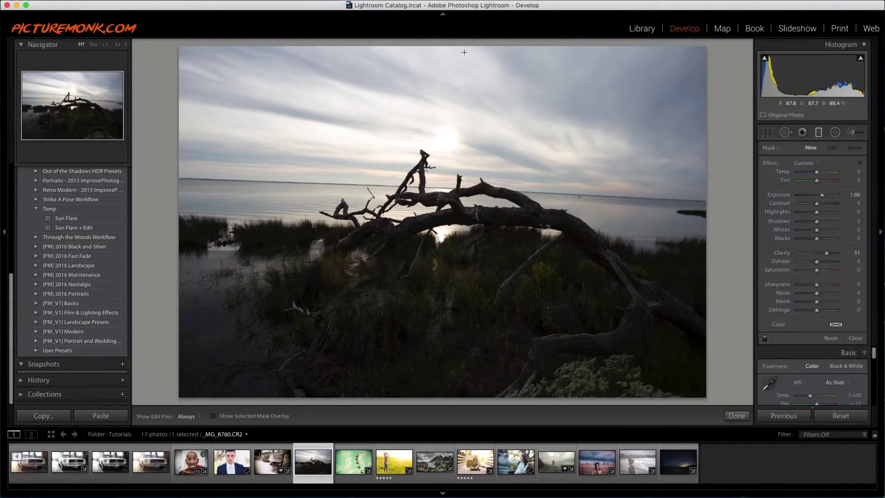
pyautogui.doubleClick(769, 196)
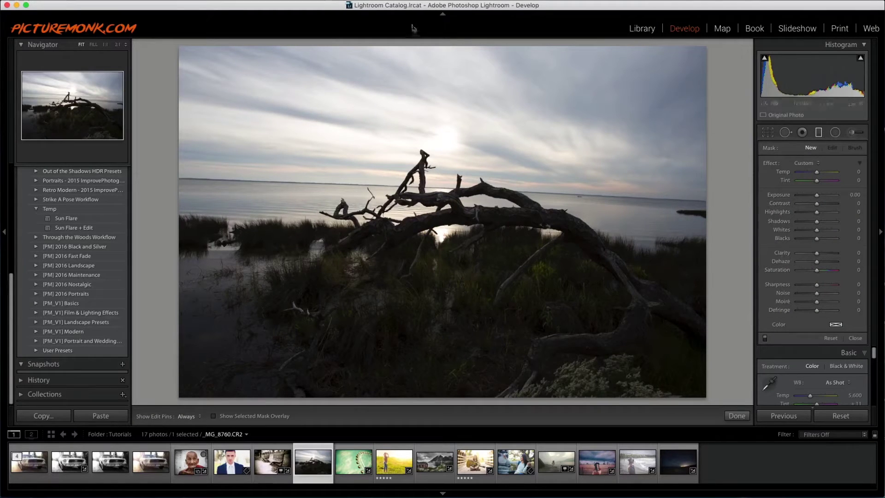
pyautogui.moveTo(439, 45); pyautogui.dragTo(438, 231)
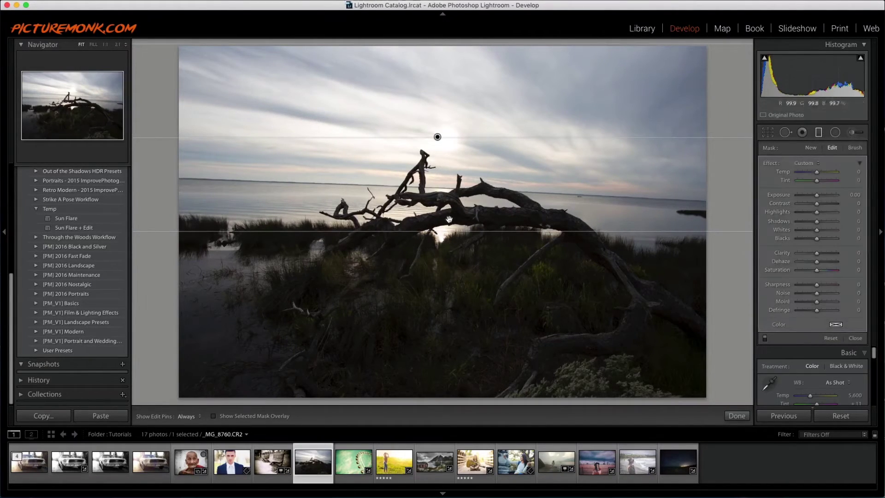
# Give the sky gradient Dehaze 80, Exposure 0.46, Contrast 29 and Temp 5.
pyautogui.moveTo(817, 261); pyautogui.dragTo(833, 263)
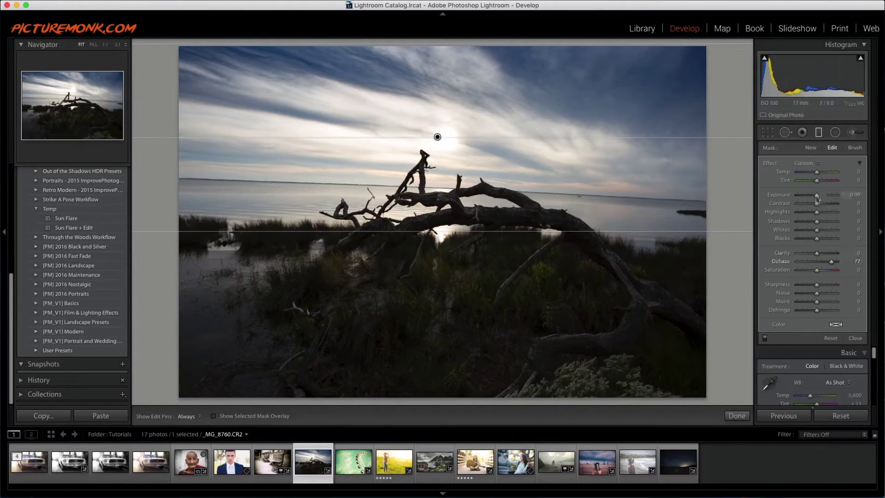
pyautogui.moveTo(817, 196); pyautogui.dragTo(812, 196)
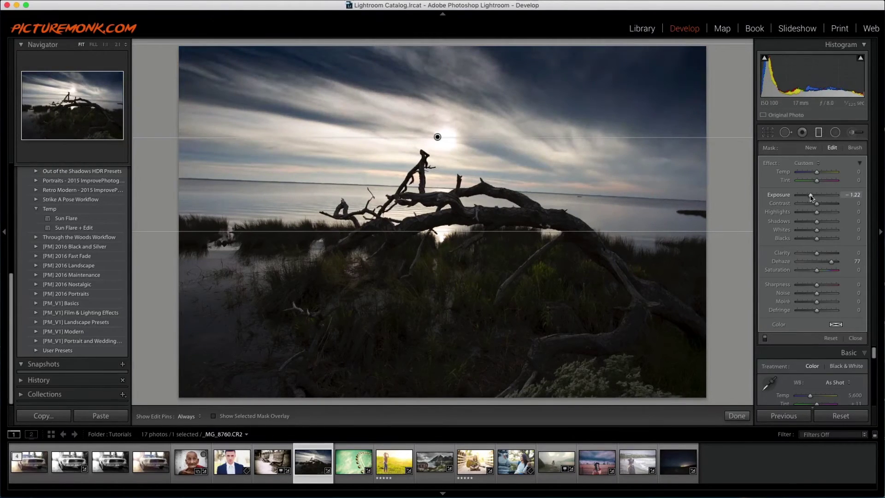
pyautogui.moveTo(811, 196); pyautogui.dragTo(824, 206)
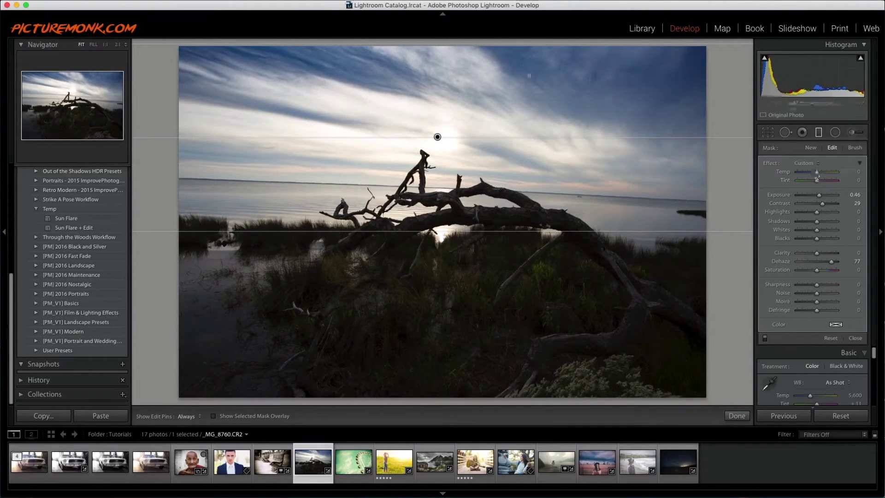
pyautogui.moveTo(817, 174); pyautogui.dragTo(818, 174)
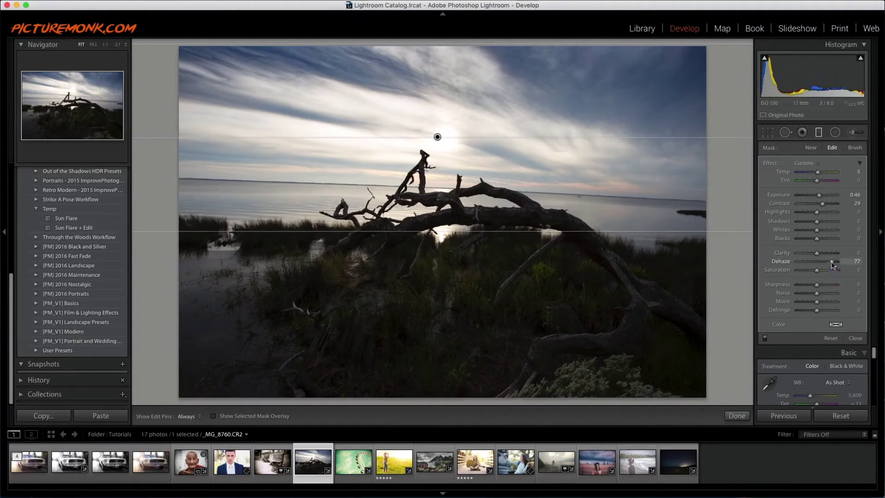
pyautogui.moveTo(831, 262); pyautogui.dragTo(833, 264)
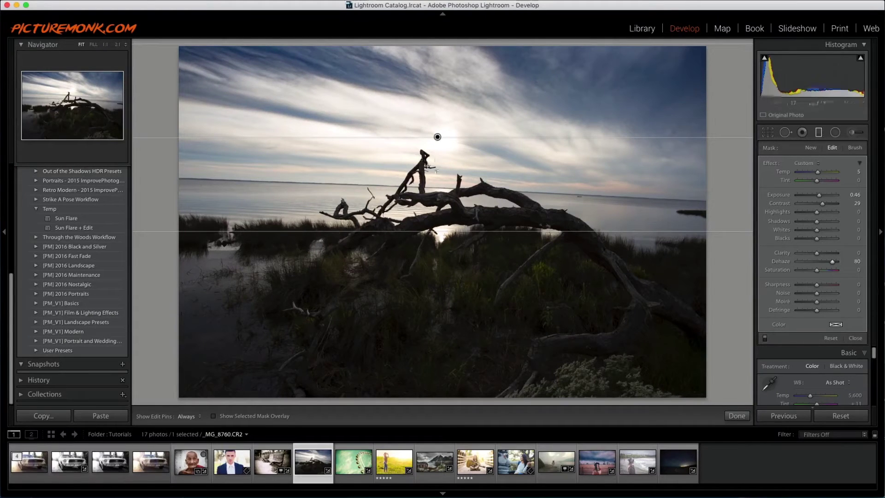
# Set global Shadows +52, Contrast +26, Exposure +0.25 and Temp 6,078 on the driftwood photo.
pyautogui.click(834, 133)
pyautogui.moveTo(816, 255); pyautogui.dragTo(826, 256)
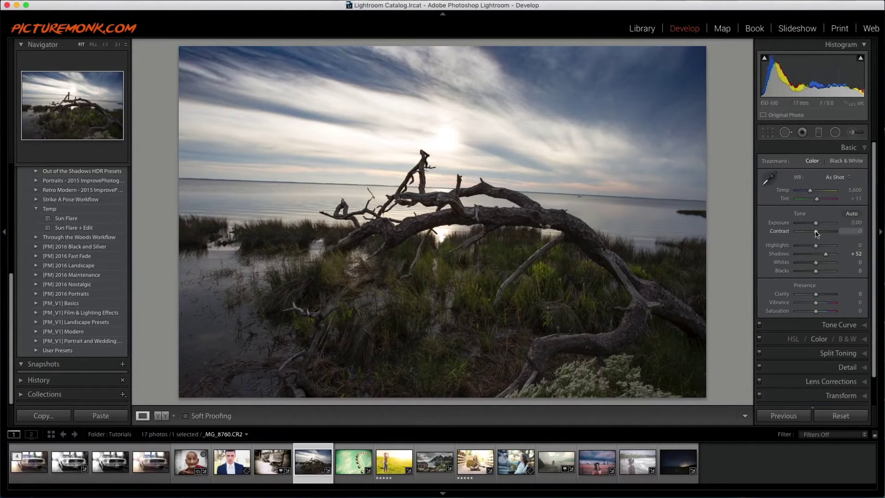
pyautogui.moveTo(816, 232)
pyautogui.mouseDown()
pyautogui.moveTo(823, 233)
pyautogui.moveTo(817, 225)
pyautogui.mouseUp()
pyautogui.moveTo(808, 191); pyautogui.dragTo(812, 193)
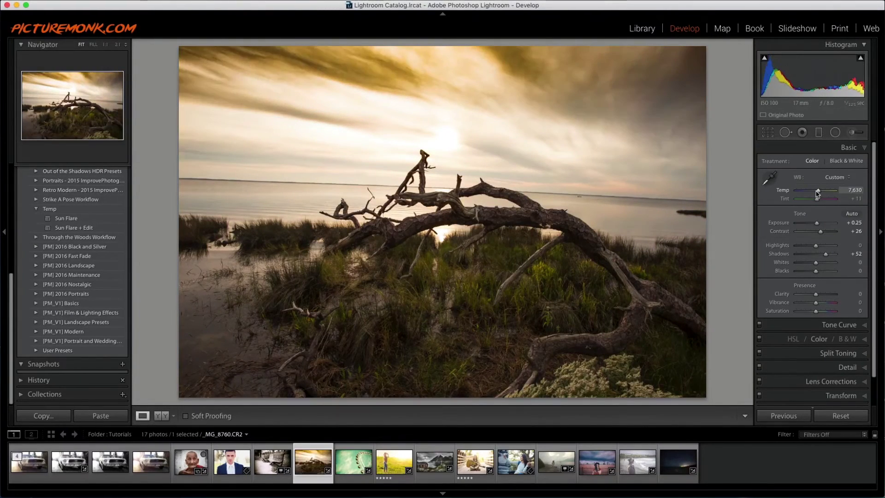
# Add a lower sky gradient with Dehaze 78, then compare before/after and return to Loupe.
pyautogui.click(819, 132)
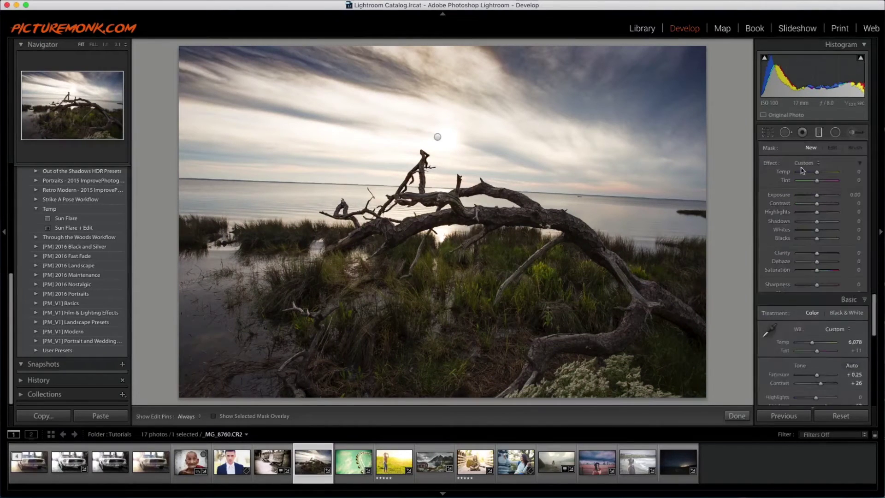
pyautogui.click(435, 137)
pyautogui.moveTo(453, 247); pyautogui.dragTo(453, 266)
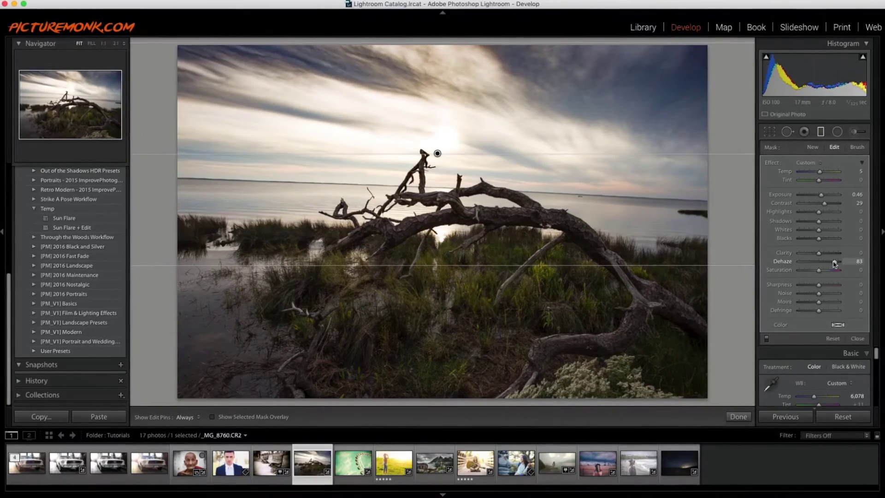
pyautogui.moveTo(835, 264); pyautogui.dragTo(835, 264)
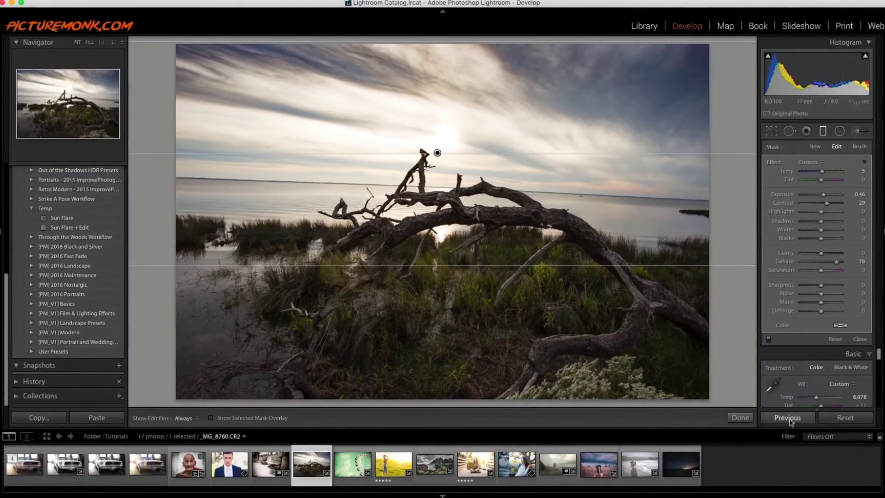
pyautogui.click(741, 418)
pyautogui.click(157, 419)
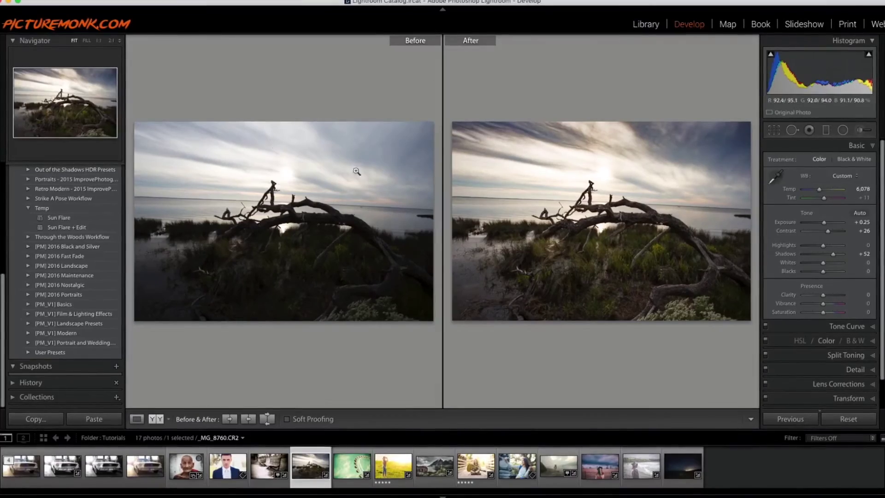
pyautogui.click(135, 420)
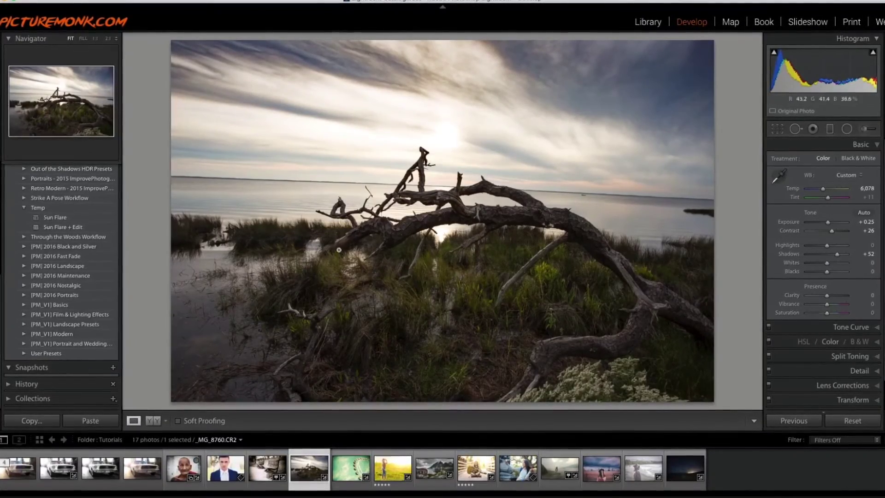
# Add a gradient rising from the bottom edge with negative Dehaze, extending its top line higher.
pyautogui.hotkey('shift', 'm')
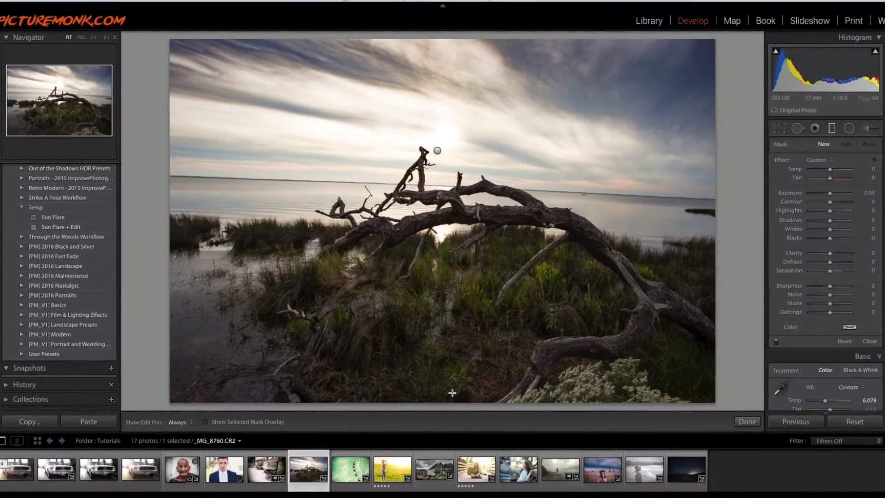
pyautogui.moveTo(439, 407); pyautogui.dragTo(438, 50)
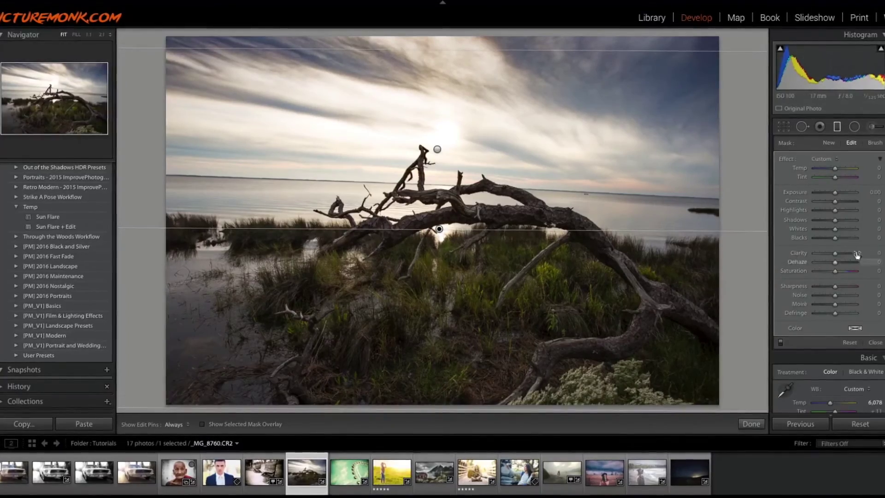
pyautogui.moveTo(834, 265); pyautogui.dragTo(834, 264)
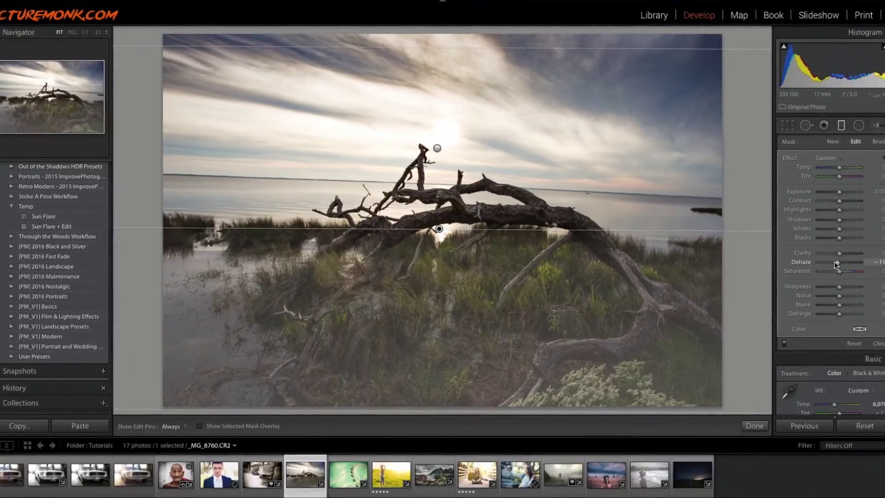
pyautogui.moveTo(447, 47); pyautogui.dragTo(444, 20)
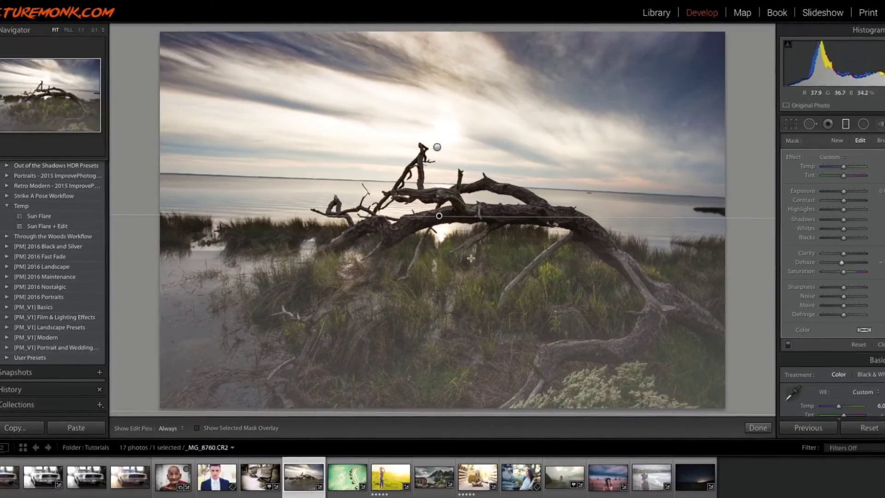